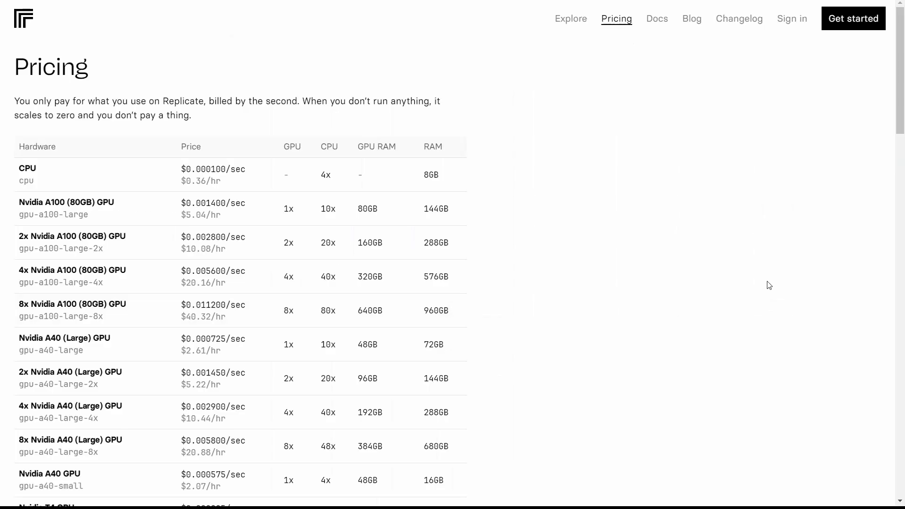
Step: Review the hardware pricing table and the flux models published by black-forest-labs
scroll(769, 285, "down", 10)
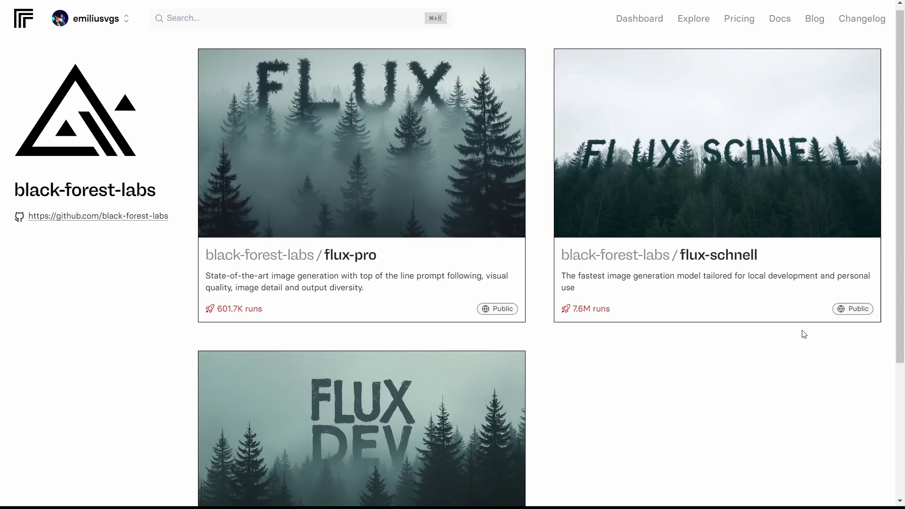
scroll(722, 343, "down", 1)
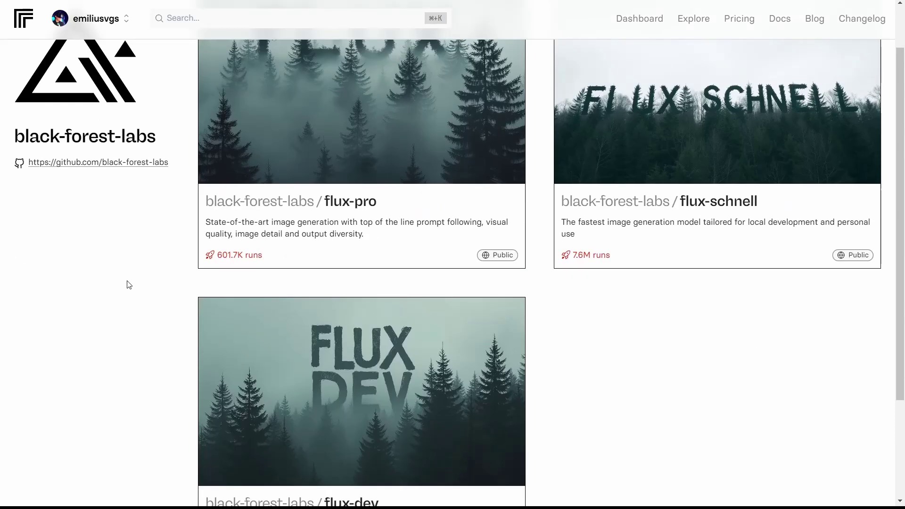
scroll(129, 285, "down", 1)
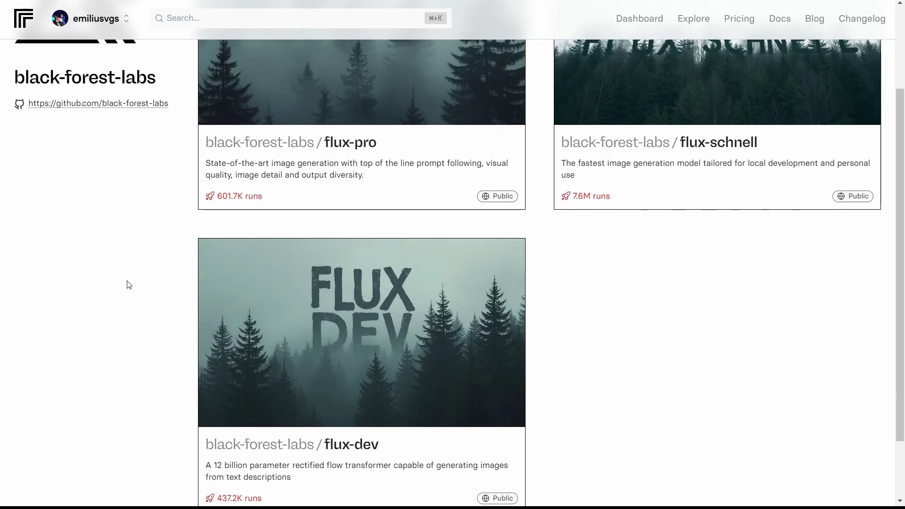
scroll(130, 285, "up", 1)
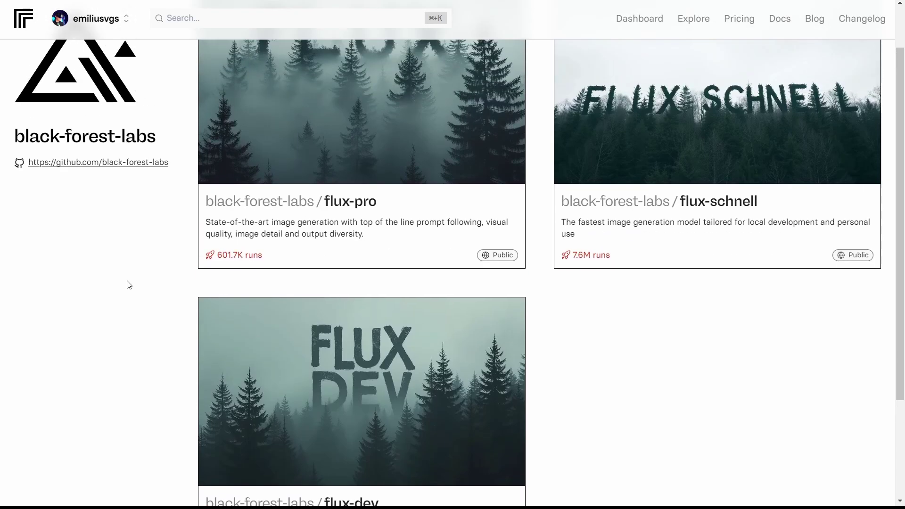
scroll(129, 285, "up", 1)
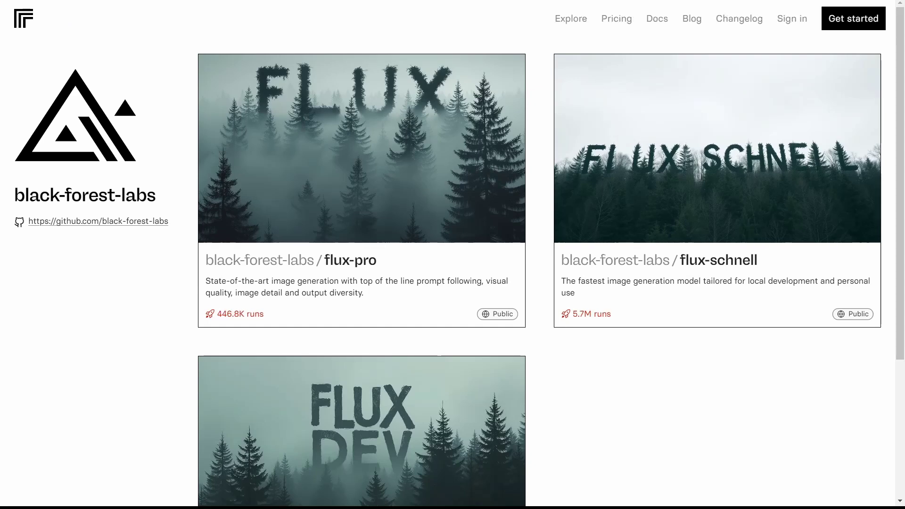
scroll(649, 434, "down", 1)
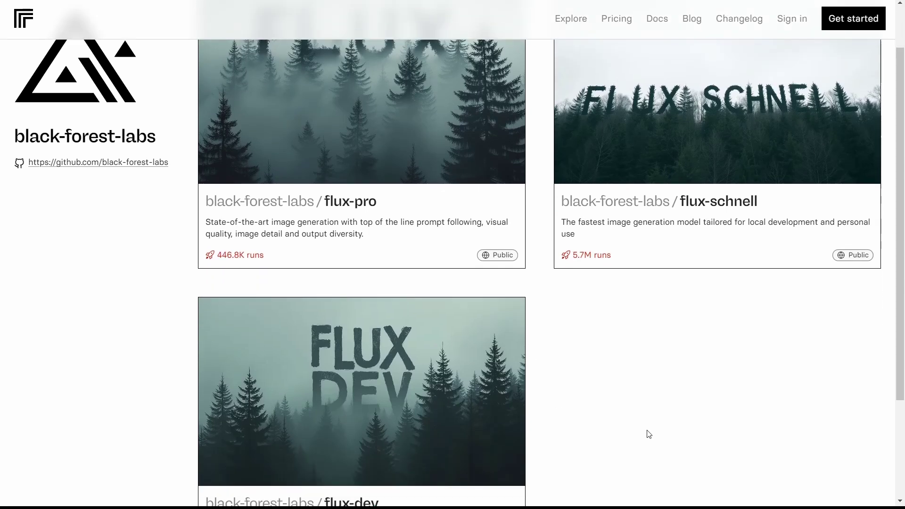
scroll(649, 434, "down", 1)
scroll(442, 396, "up", 2)
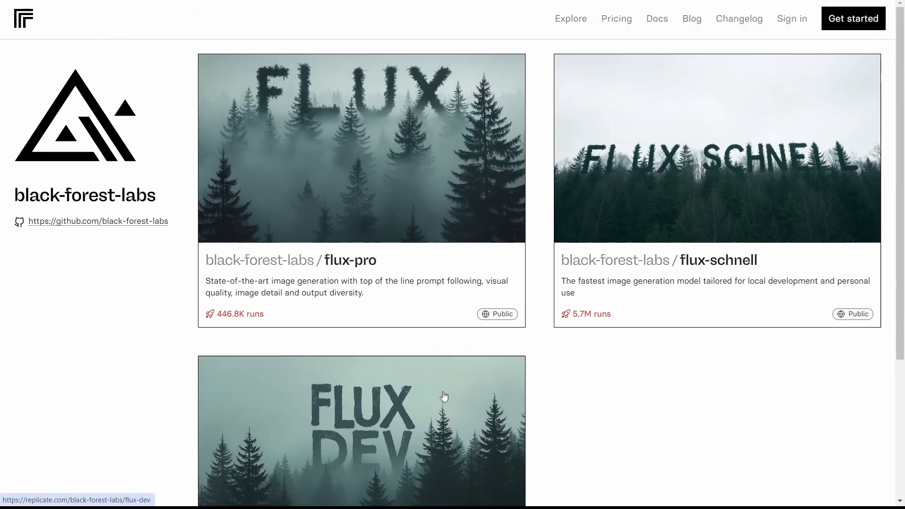
Step: Open the flux-schnell model and replace the example prompt with "photograph of a black board in"
left_click(679, 210)
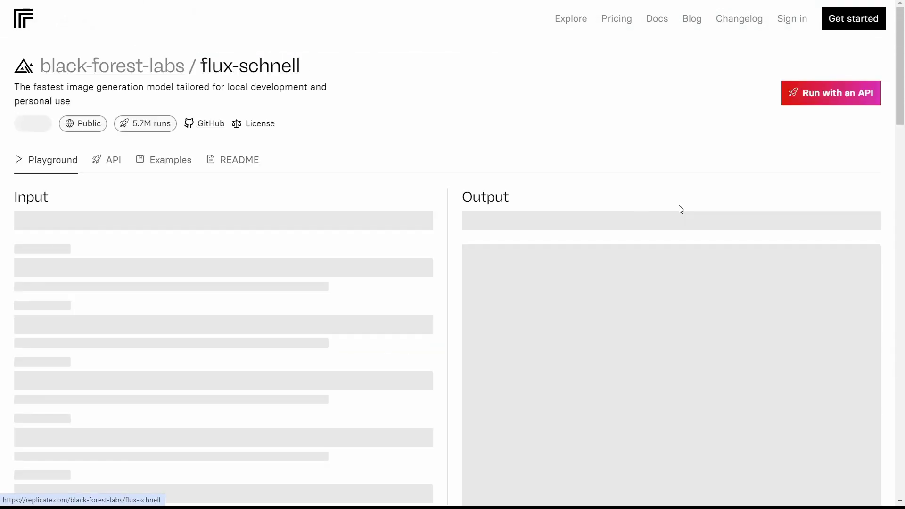
scroll(358, 302, "down", 1)
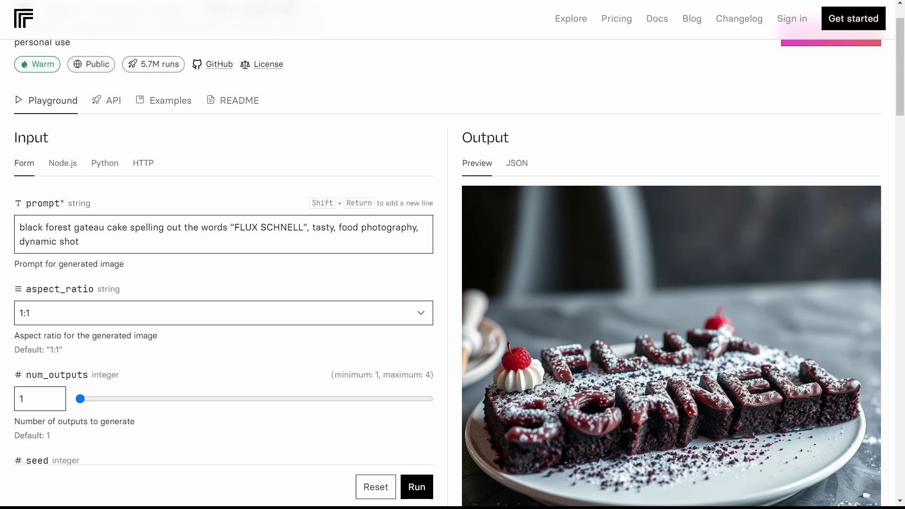
triple_click(179, 240)
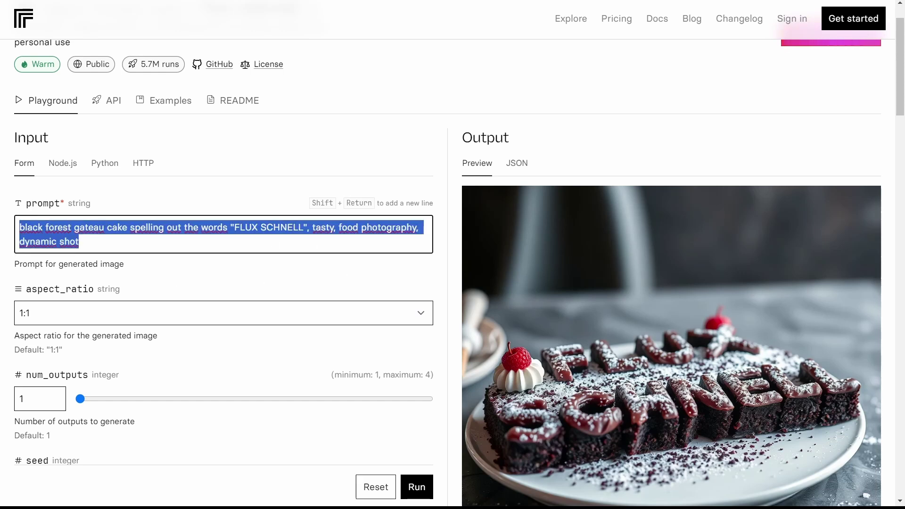
type("photog")
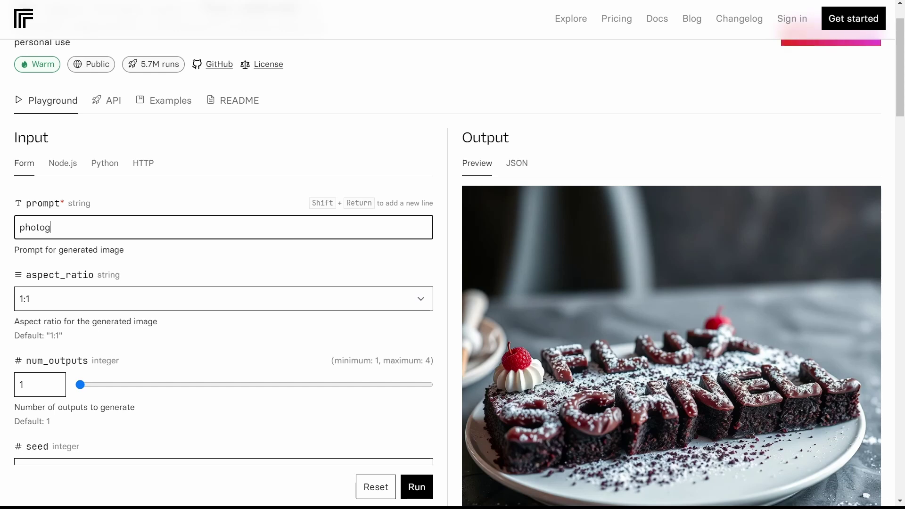
type("raph o")
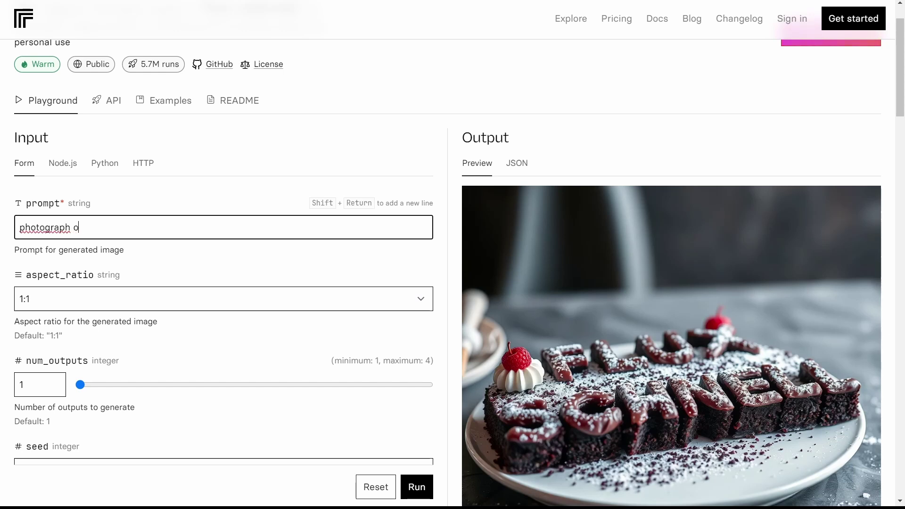
type("f b")
type("a black boardi")
key("BackSpace")
key("BackSpace")
type("in ")
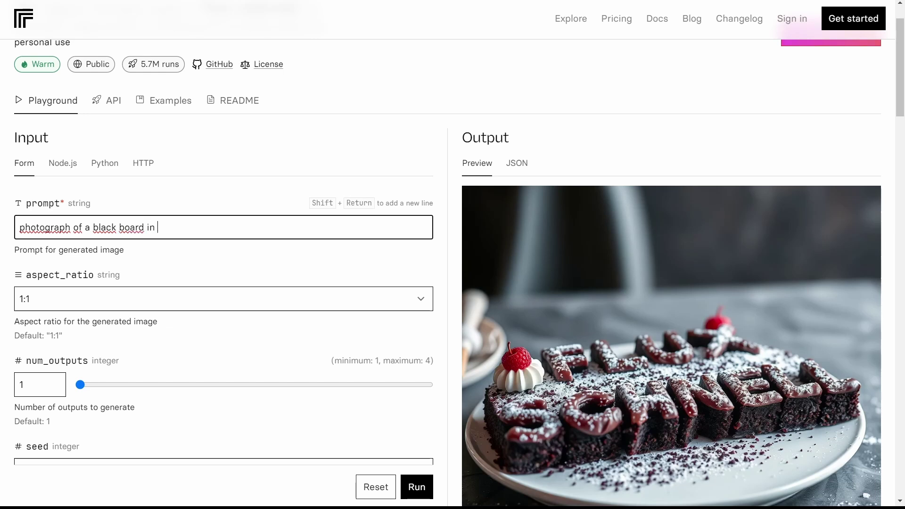
Step: Continue the prompt with: an old classroom. On the back road in chalk are the words "Lets go surfing"
type("an old classro")
key("BackSpace")
key("BackSpace")
type("sroo")
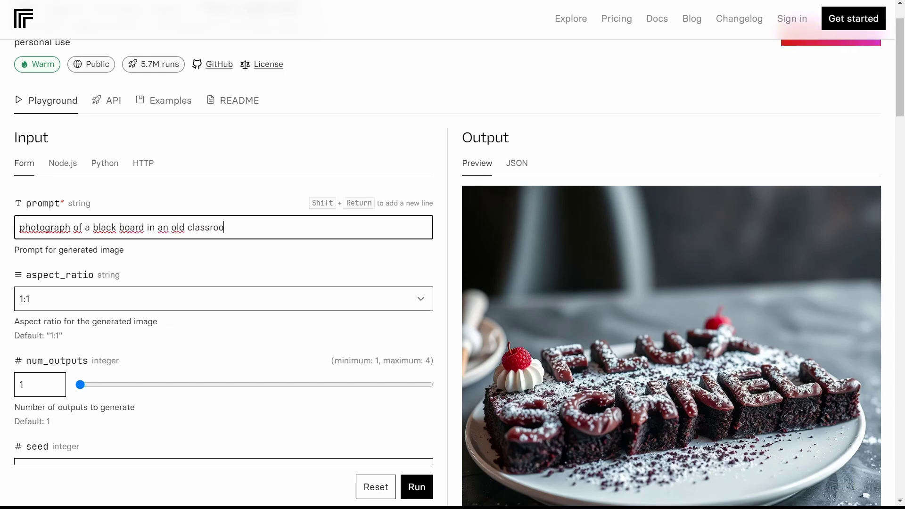
type("m. On the back road")
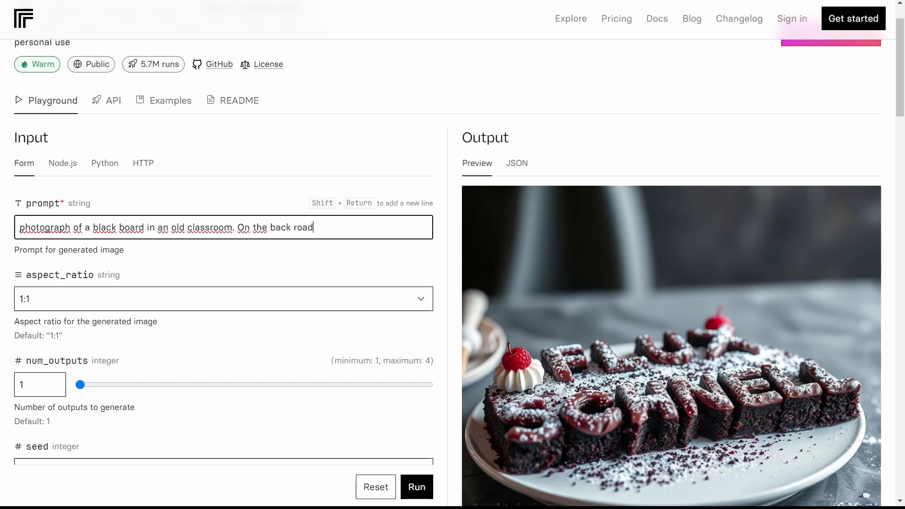
type(" in chalk are the words \"Lets")
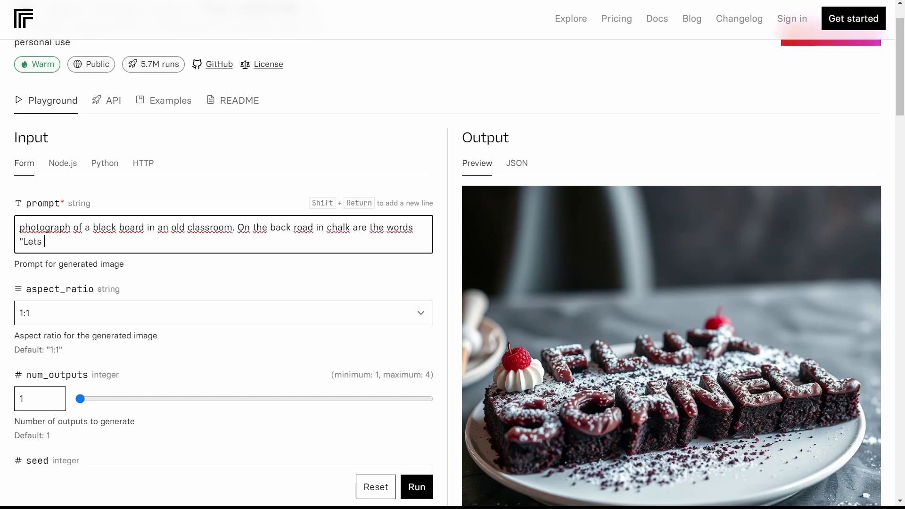
type(" go surfing\"")
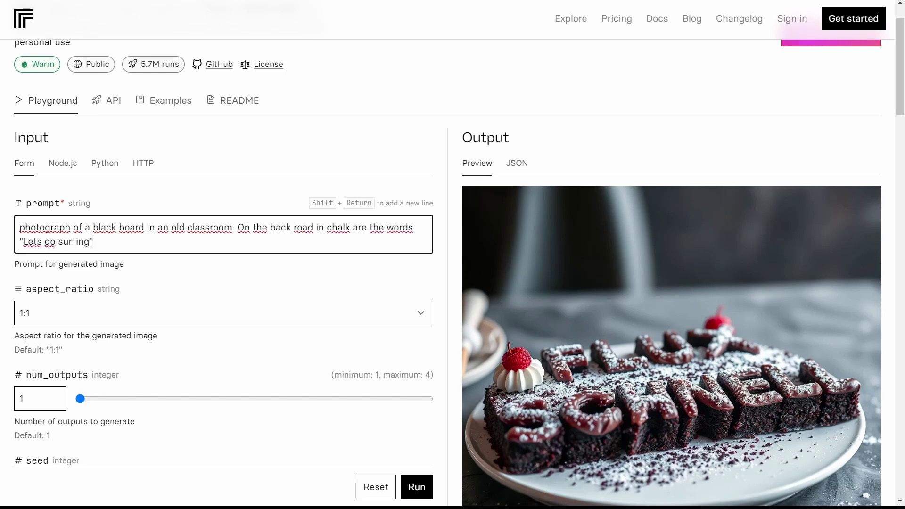
Step: Complete the prompt with "with a blue chalk surfboard after the words. Sunlight is streaming in from the window"
type(" with a blue chal")
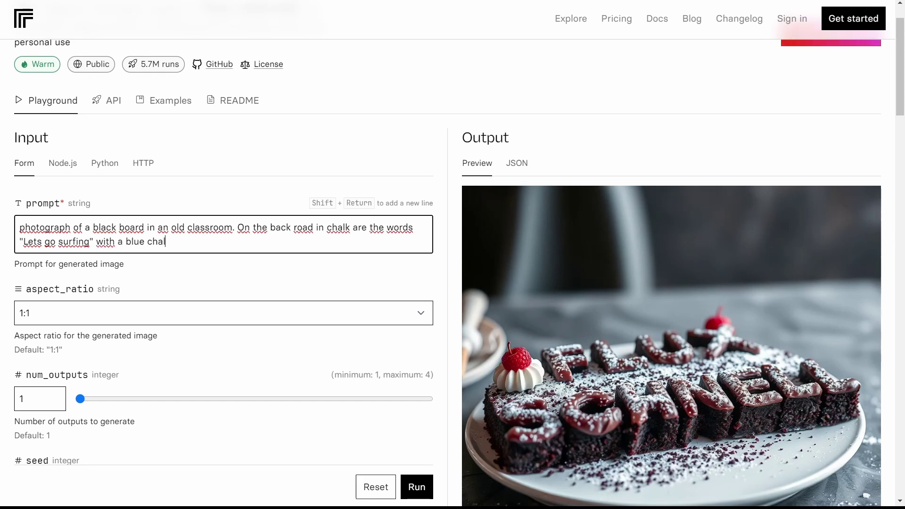
type("k surfboard afte")
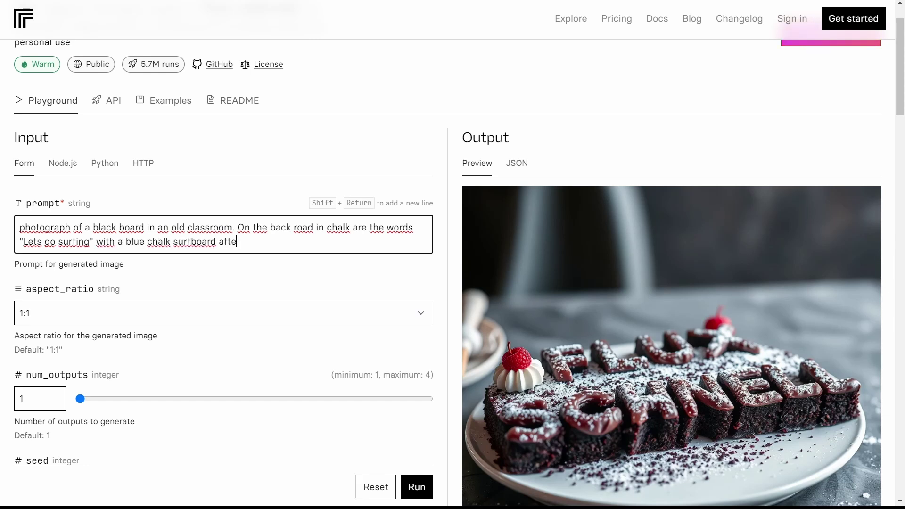
type("r the words. Sunlight is ster")
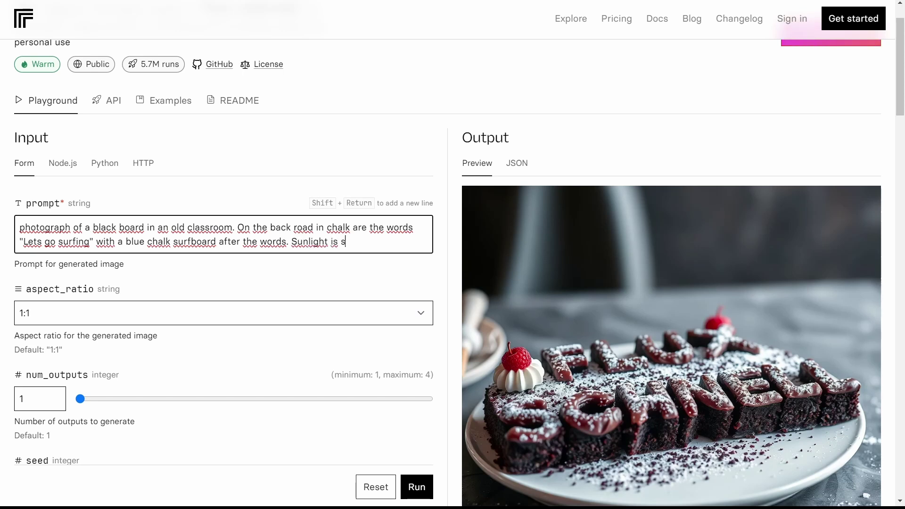
key("BackSpace")
key("BackSpace")
type("reaming in frome th")
key("BackSpace")
key("BackSpace")
key("BackSpace")
key("BackSpace")
type("the windo")
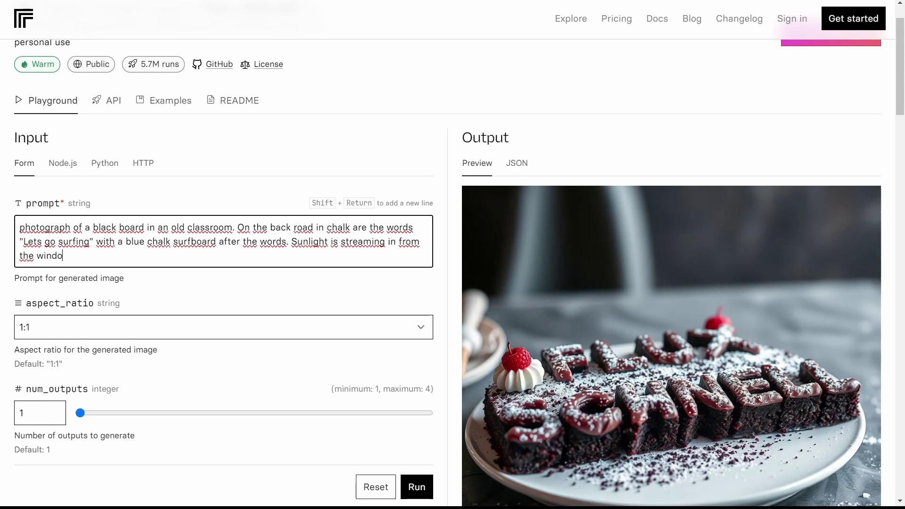
type("w")
Step: Set the aspect ratio to 16:9, the output format to jpg and the output quality to 100
left_click(302, 322)
left_click(257, 356)
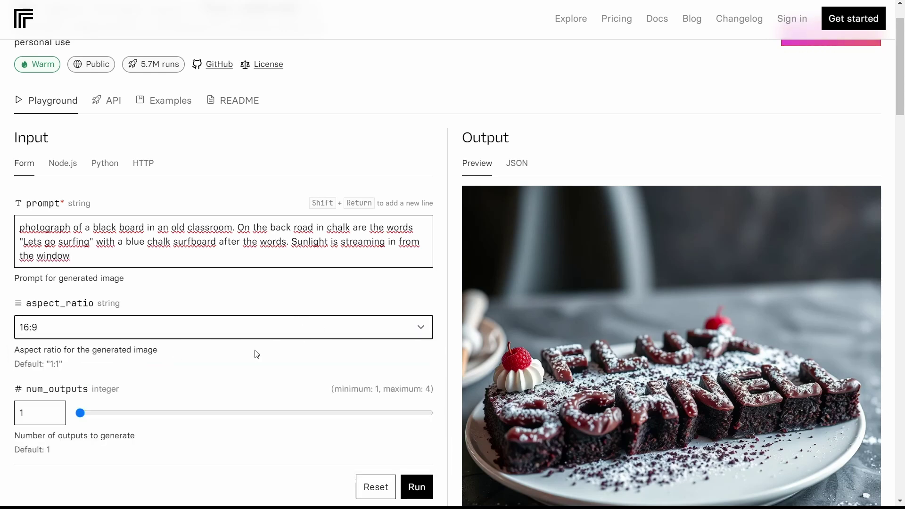
scroll(257, 355, "down", 4)
left_click(210, 394)
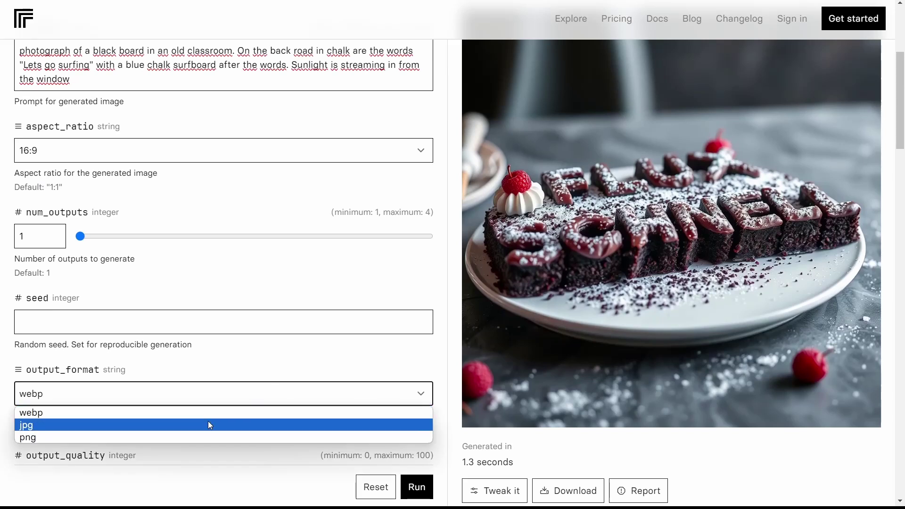
left_click(209, 423)
scroll(261, 429, "down", 2)
left_click_drag(362, 420, 428, 420)
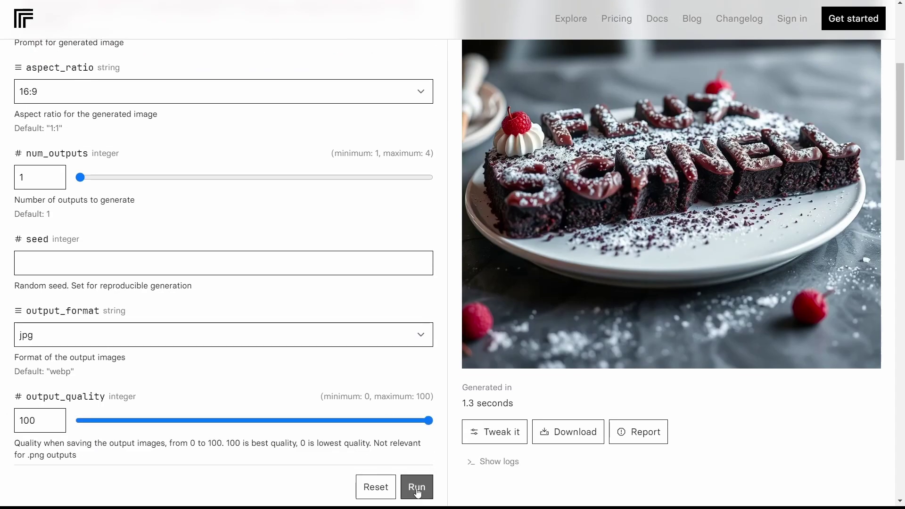
Step: Run the model with these settings and view the generated image enlarged
scroll(420, 360, "down", 6)
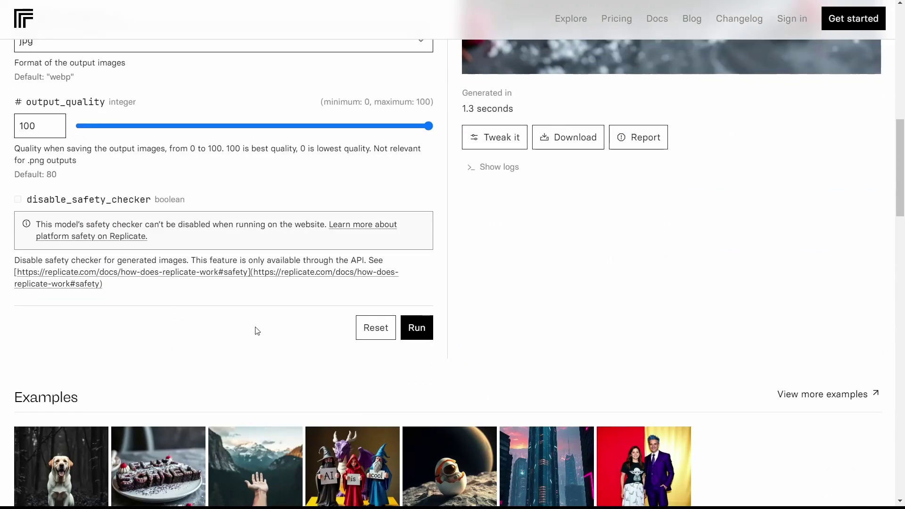
scroll(358, 368, "up", 1)
left_click(417, 394)
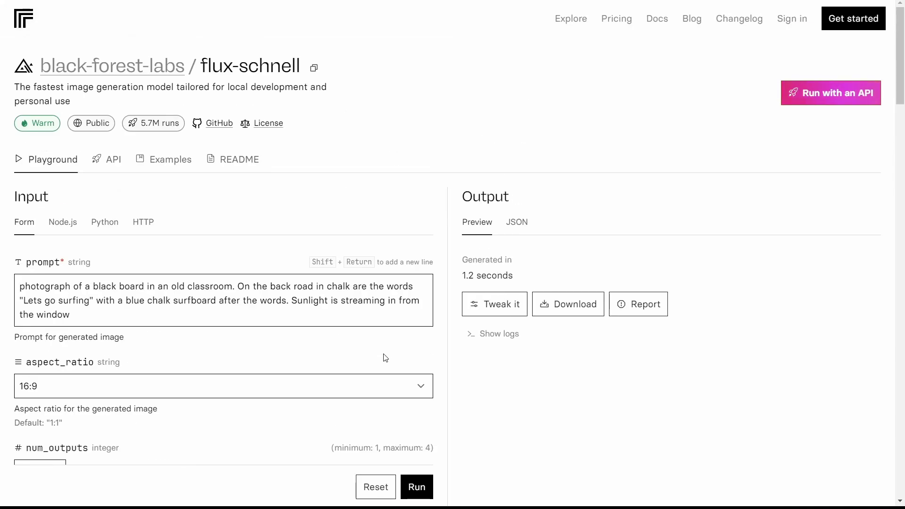
left_click(672, 366)
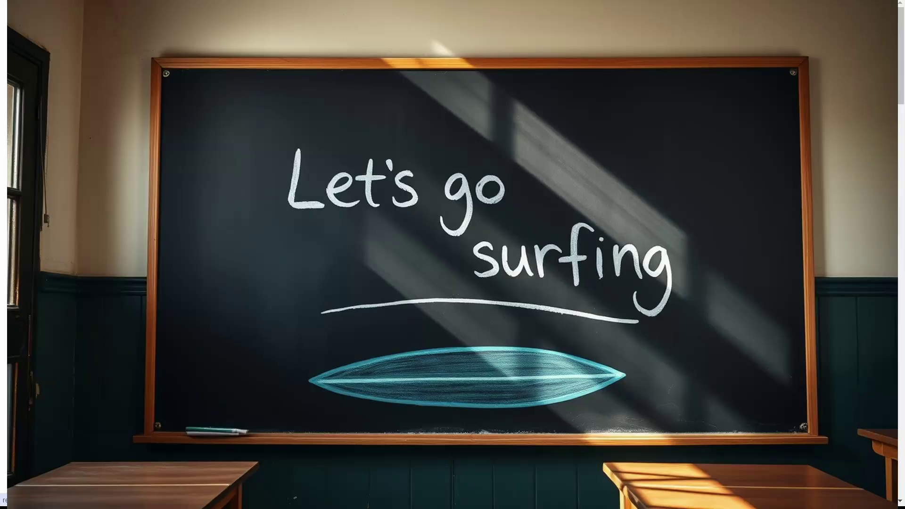
scroll(453, 254, "down", 3)
scroll(253, 293, "down", 3)
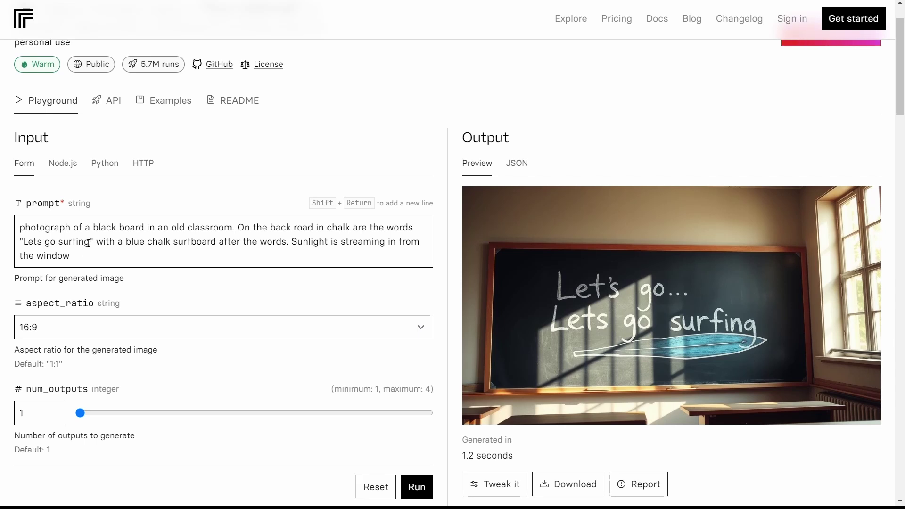
Step: Revise the prompt to read "Lets go dancing" with "a blue chalk couple dancer" after the words, and generate a new image
left_click_drag(89, 243, 60, 242)
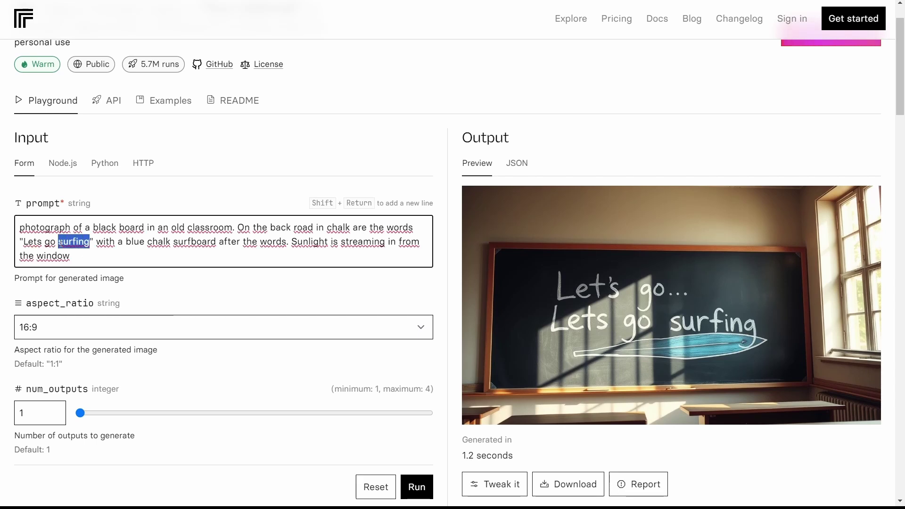
type("dancing")
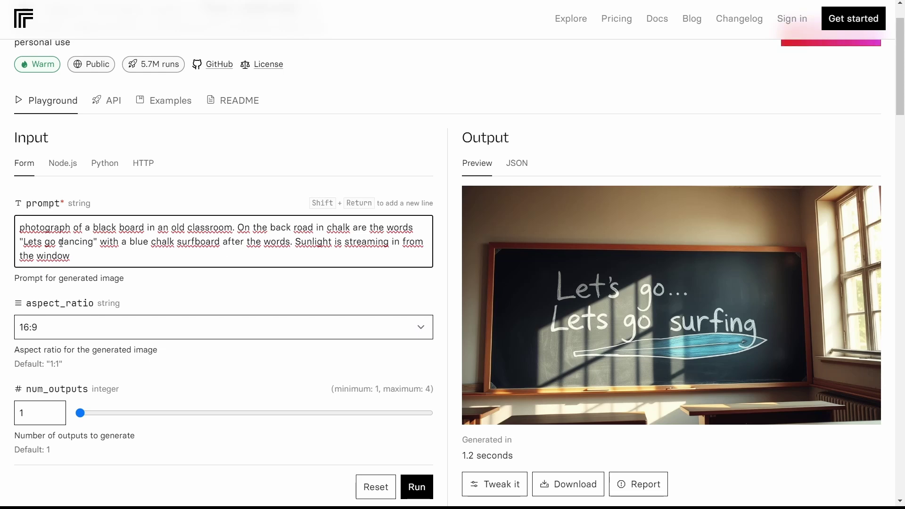
double_click(198, 241)
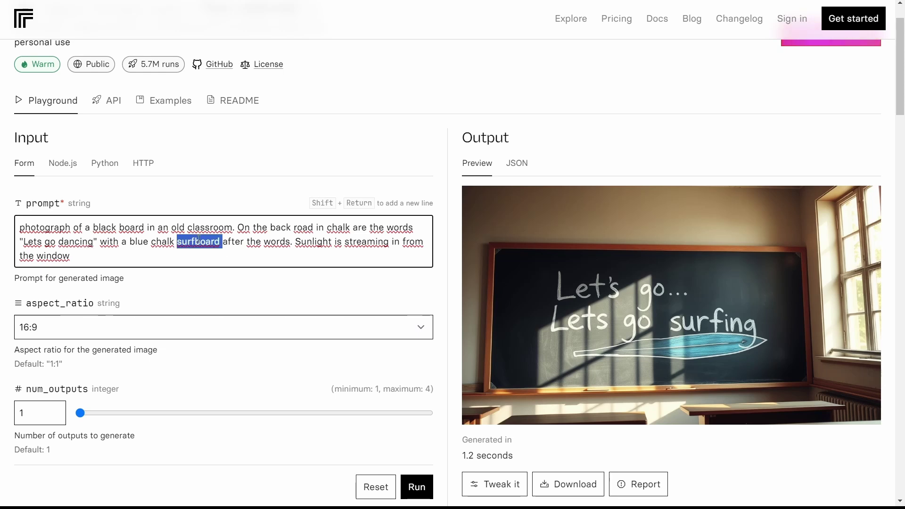
type("dan")
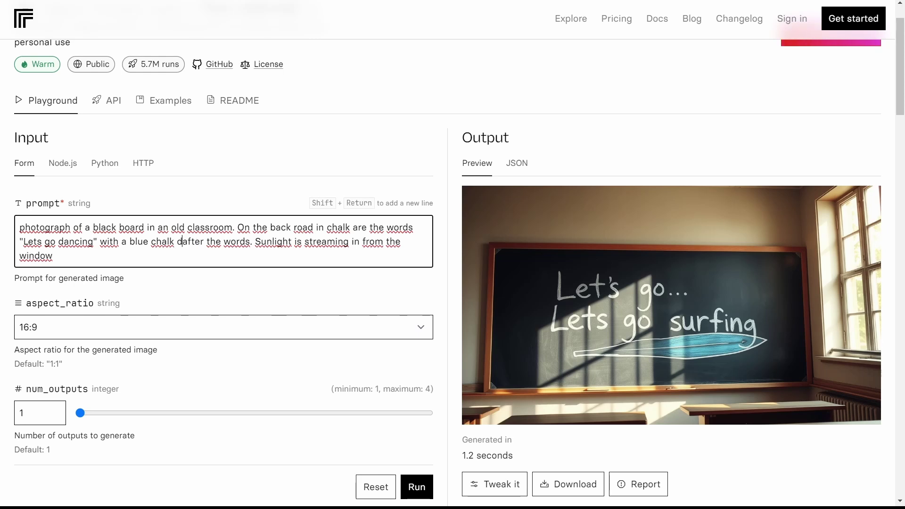
type("cer a")
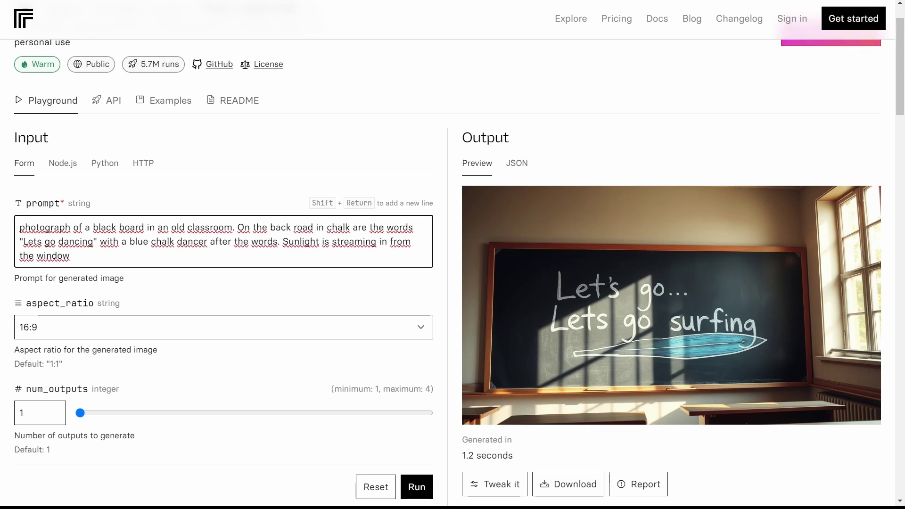
left_click(178, 242)
type("couple")
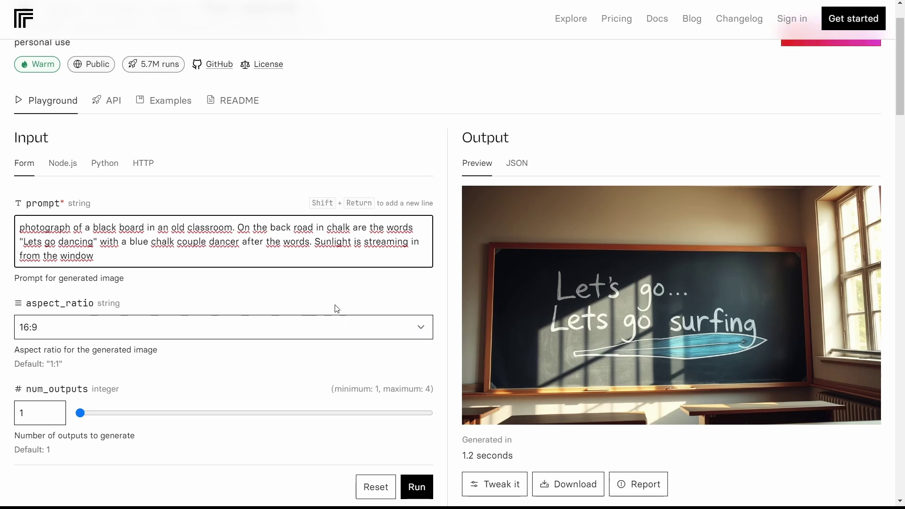
left_click(419, 491)
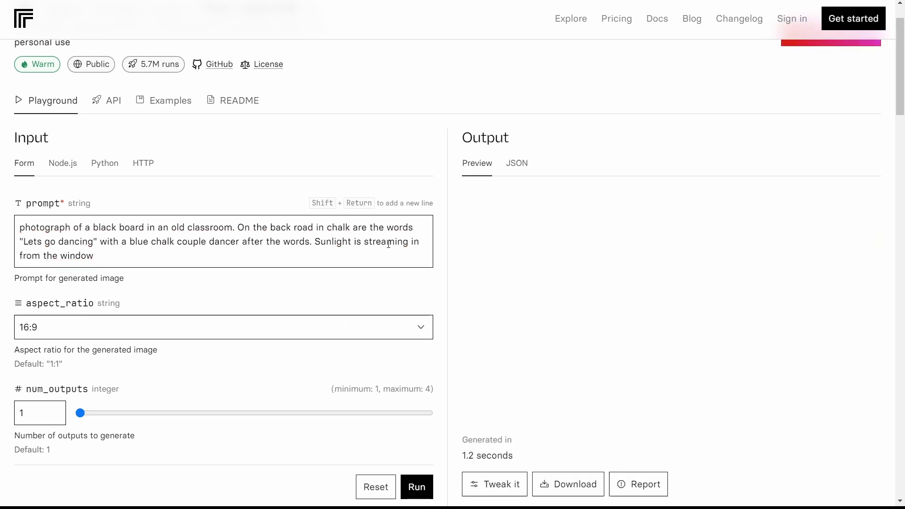
Step: Generate the "Lets go dancing" chalkboard image again and download it
left_click(432, 486)
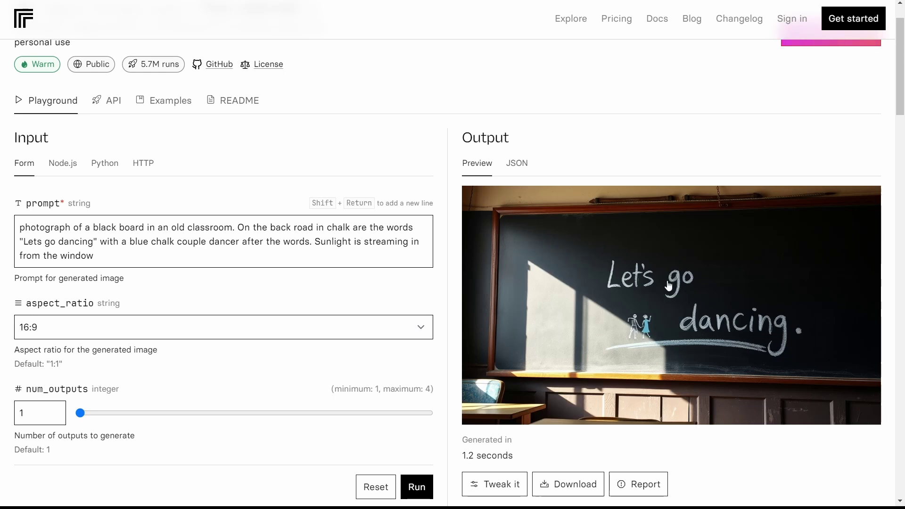
left_click(582, 483)
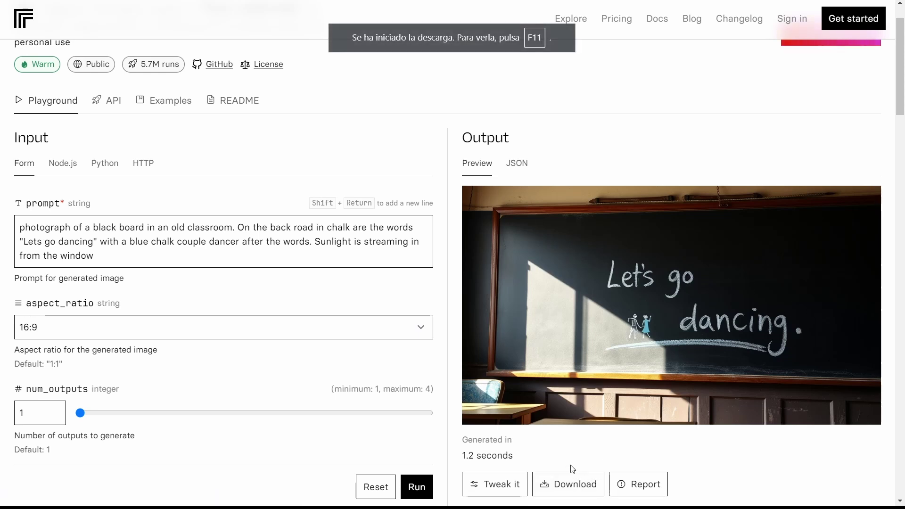
left_click(427, 487)
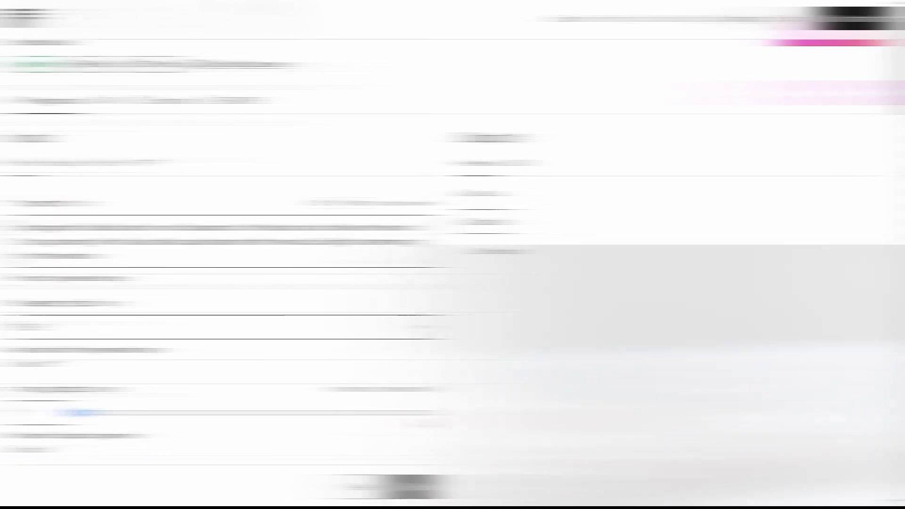
Step: Replace the prompt with "a panda bear playing electric guitar in a rock concert"
key("BackSpace")
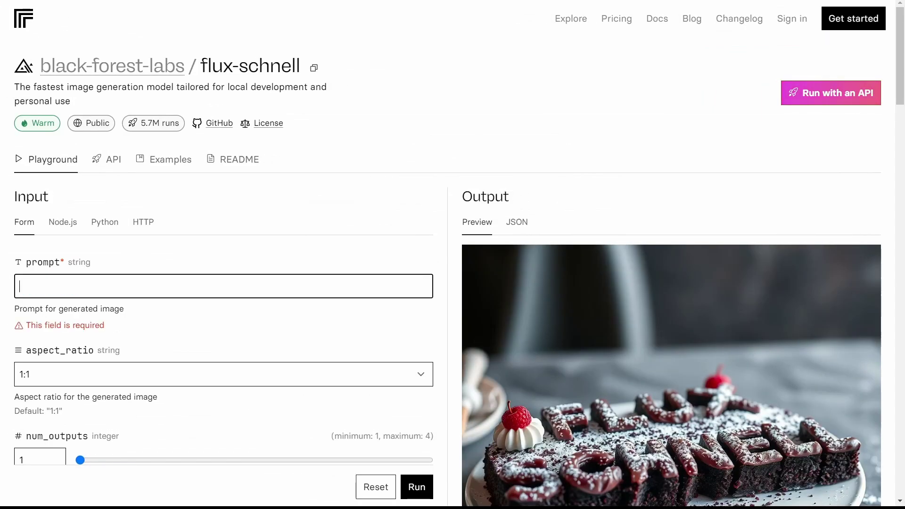
type("a")
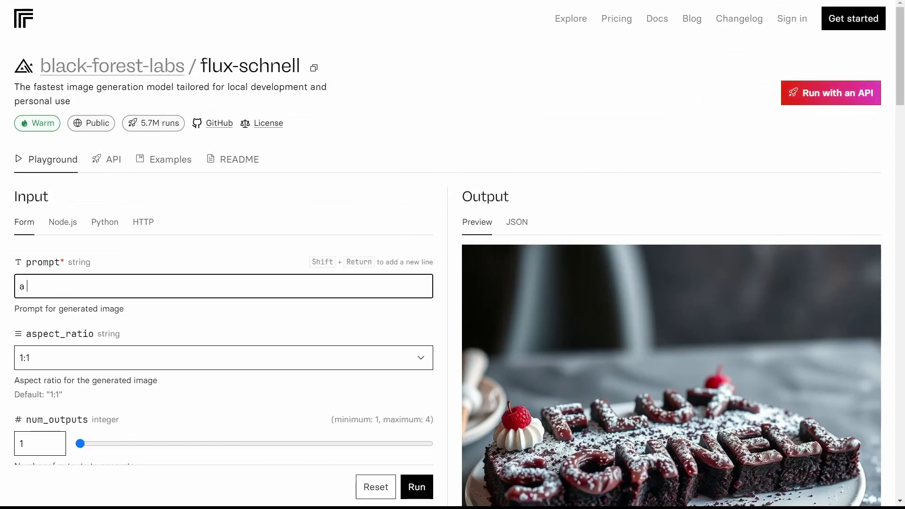
type(" panda bear playing electric guit")
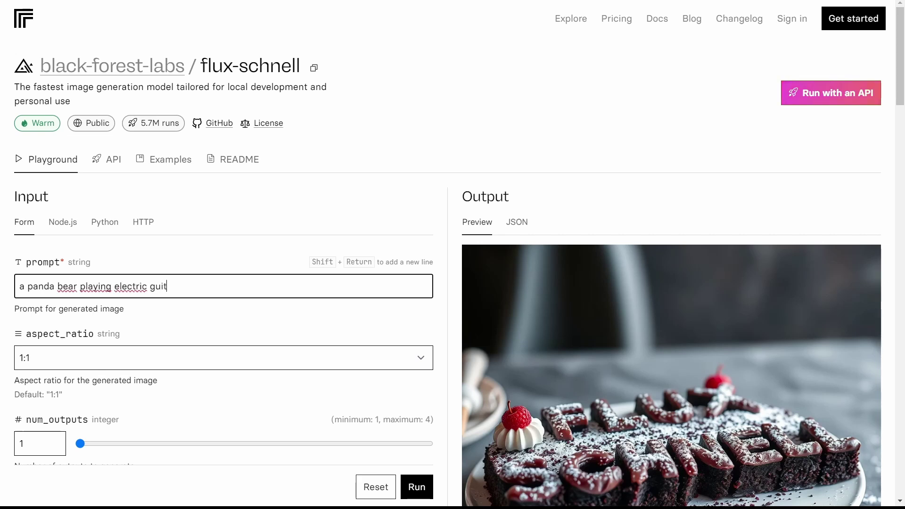
type("ar in a rock concert")
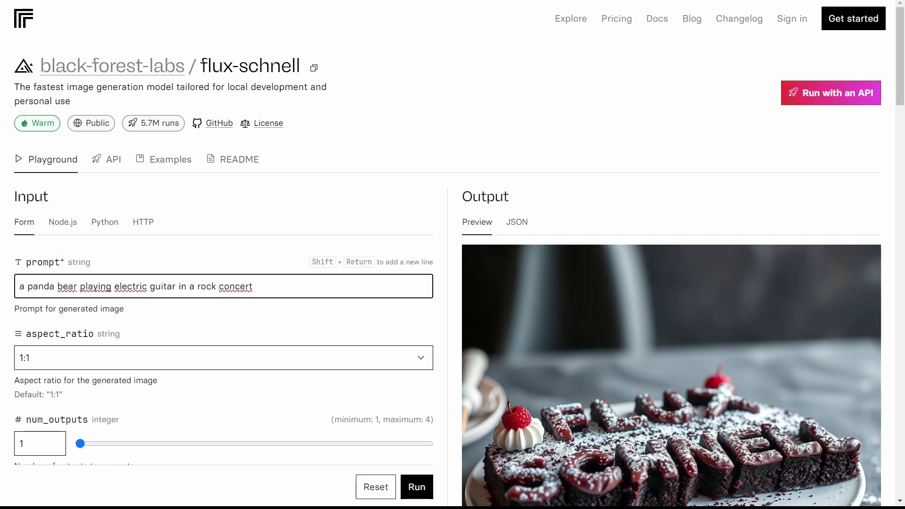
Step: Set the output format to jpg and generate the panda image
scroll(244, 310, "down", 8)
left_click(381, 254)
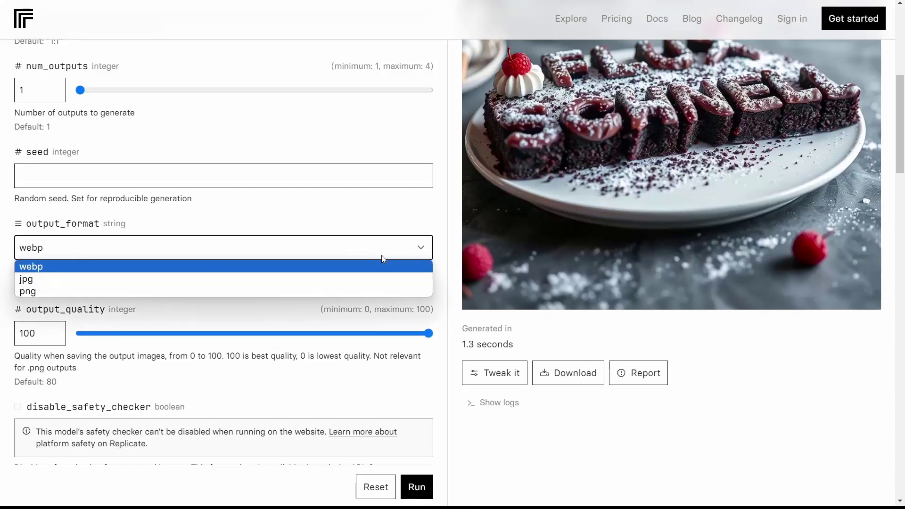
left_click(381, 266)
scroll(313, 324, "up", 8)
key("ctrl+Return")
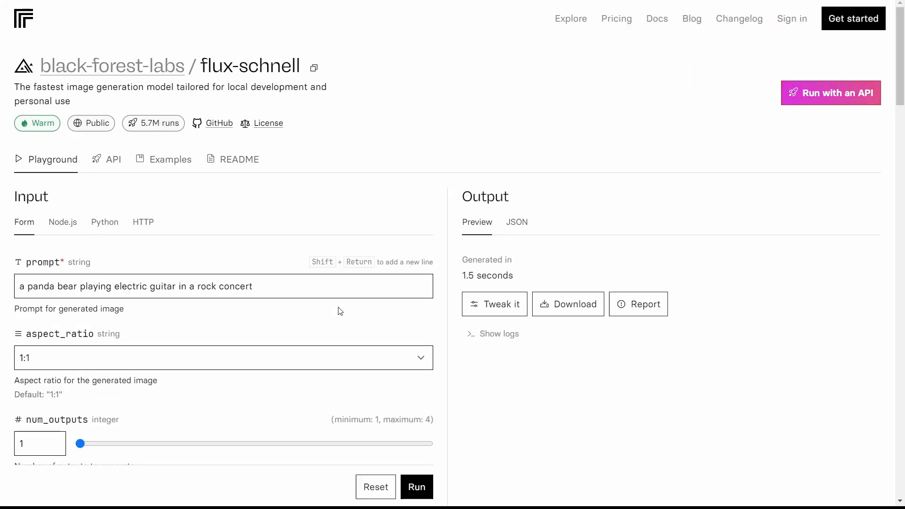
scroll(339, 312, "down", 5)
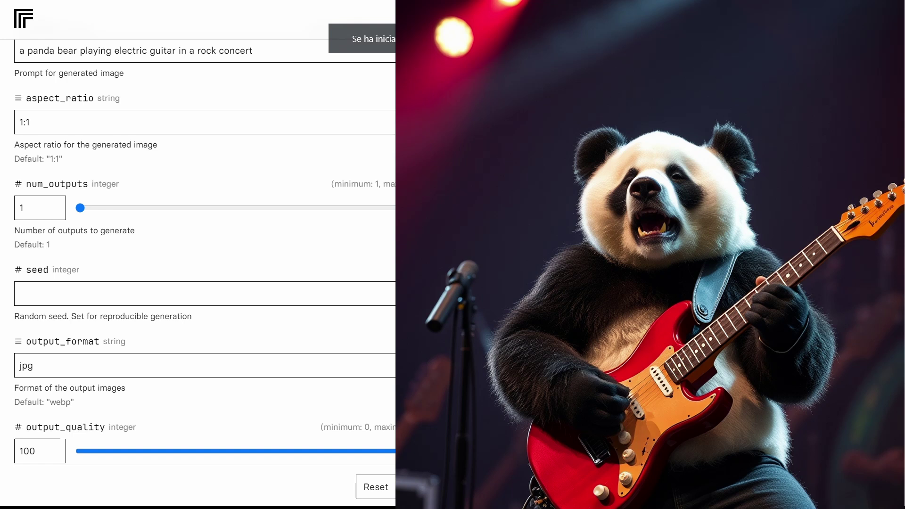
Step: Extend the panda prompt with ". A lot of people are screaming"
scroll(279, 208, "up", 3)
left_click(299, 170)
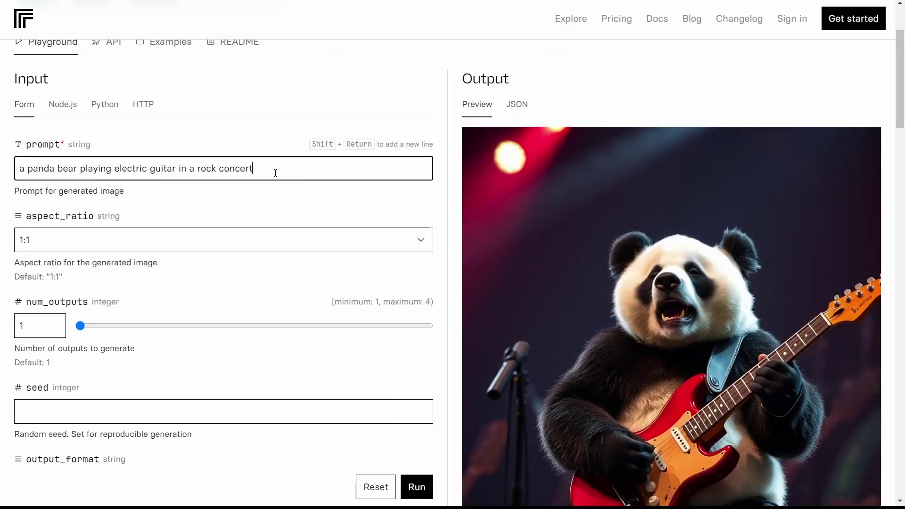
type(". A lot of pe")
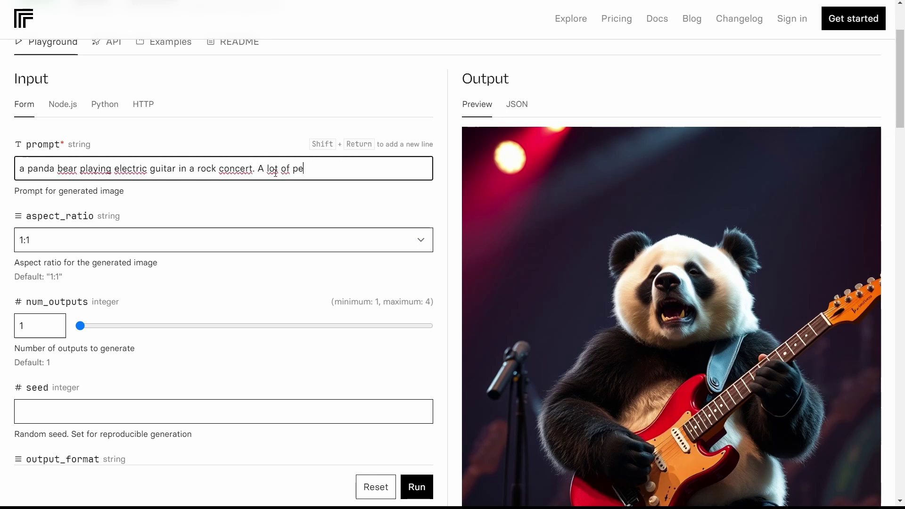
type("ople are happy and")
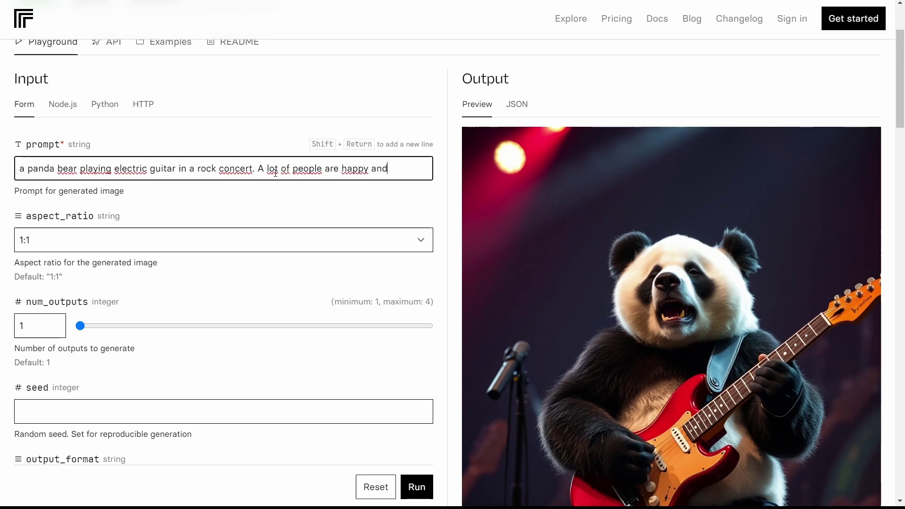
key("BackSpace")
key("BackSpace")
key("BackSpace")
key("BackSpace")
key("BackSpace")
key("BackSpace")
key("BackSpace")
key("BackSpace")
key("BackSpace")
type("screa")
Step: Set the aspect ratio to 16:9 and generate the extended panda prompt
left_click(320, 242)
left_click(278, 277)
left_click(416, 487)
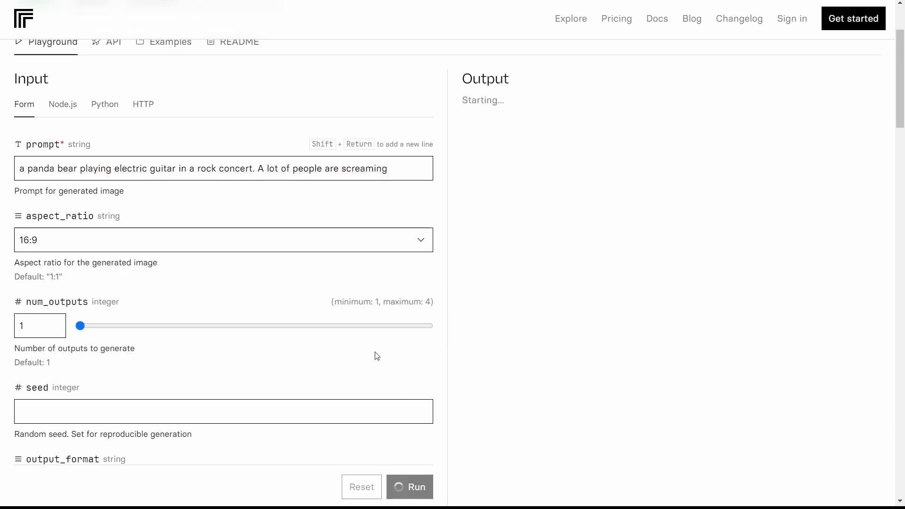
Step: Change the prompt to "un pelicano mitad animal mitad robot, volando por los mares"
double_click(330, 169)
key("BackSpace")
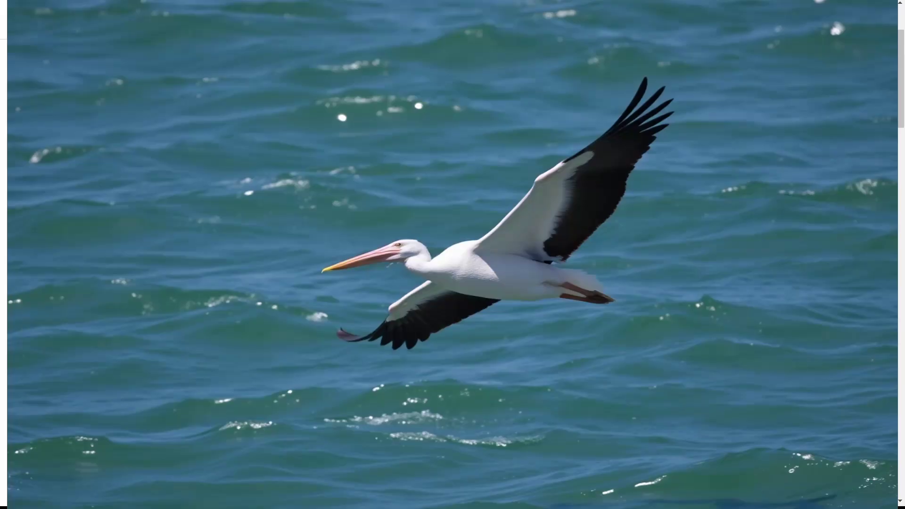
left_click(76, 168)
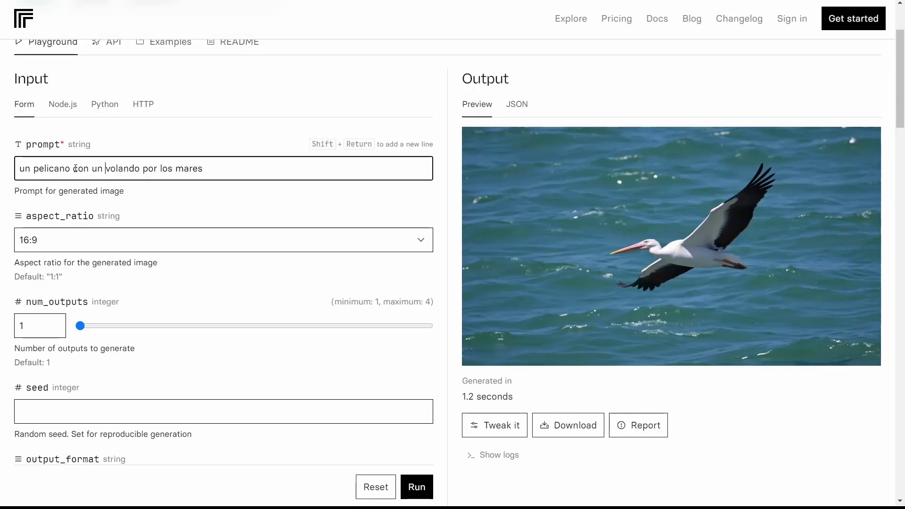
key("BackSpace")
key("BackSpace")
key("BackSpace")
key("BackSpace")
key("BackSpace")
key("BackSpace")
key("BackSpace")
type("mitad an")
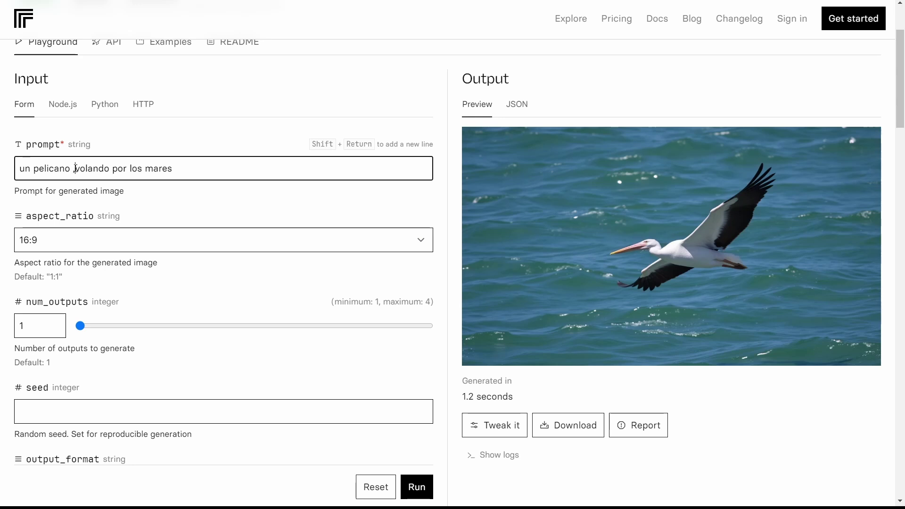
type("imal mitad ")
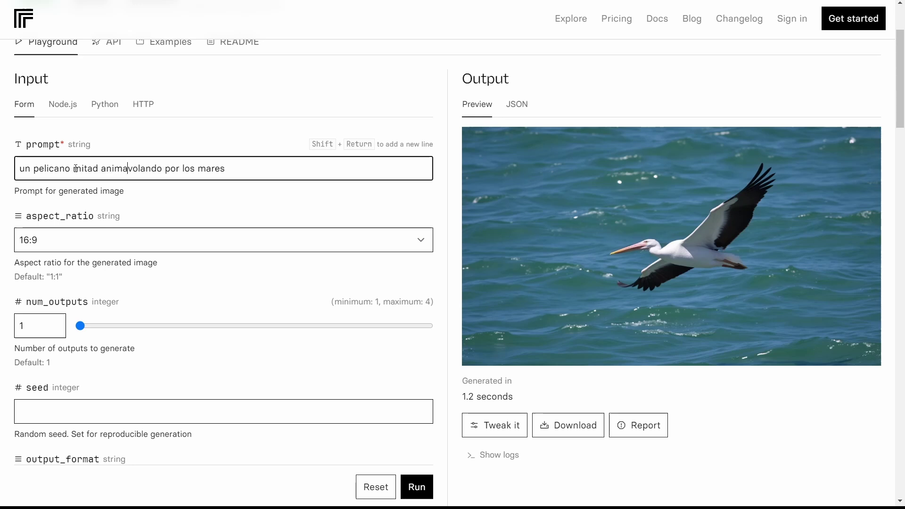
type("robot,")
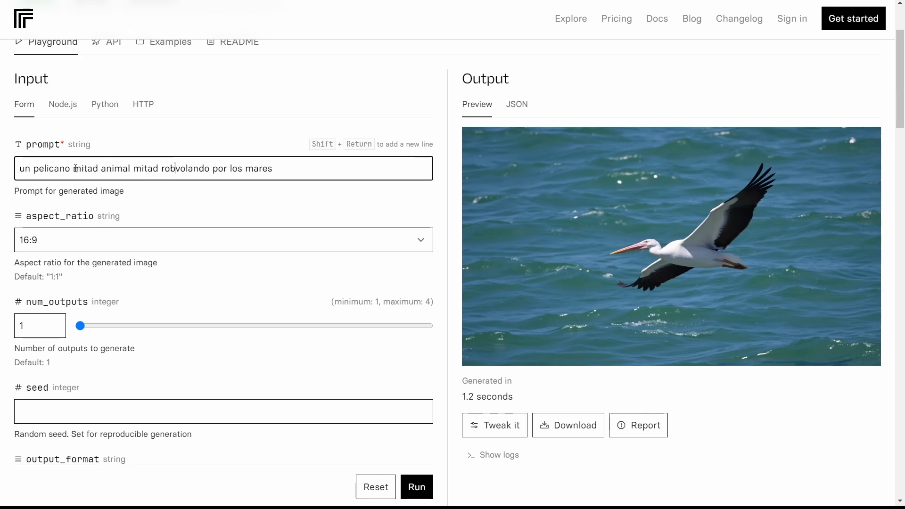
Step: Run the Spanish pelican prompt, view the generated image enlarged, and close the enlarged view
left_click(416, 487)
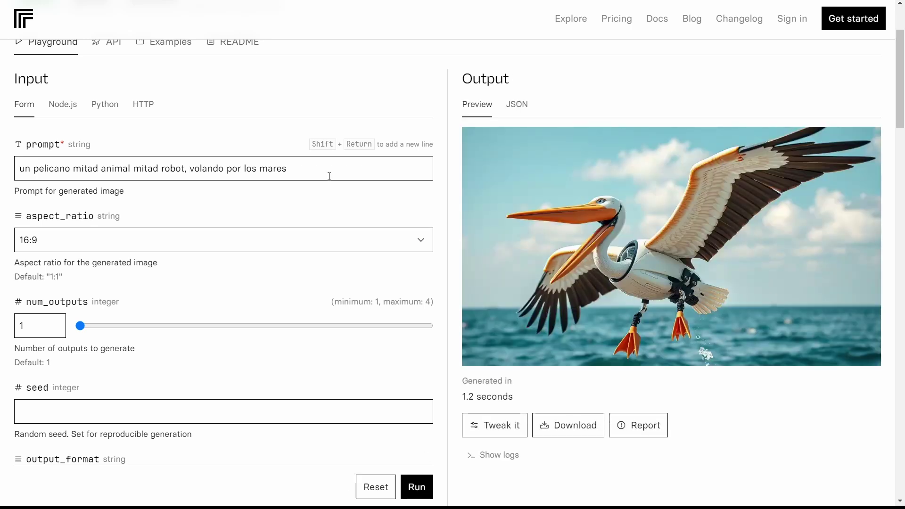
left_click(574, 433)
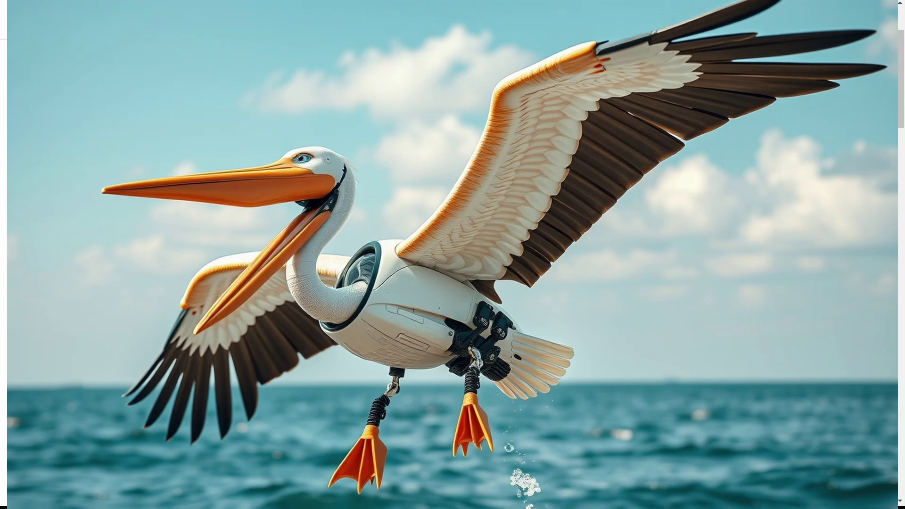
key("Escape")
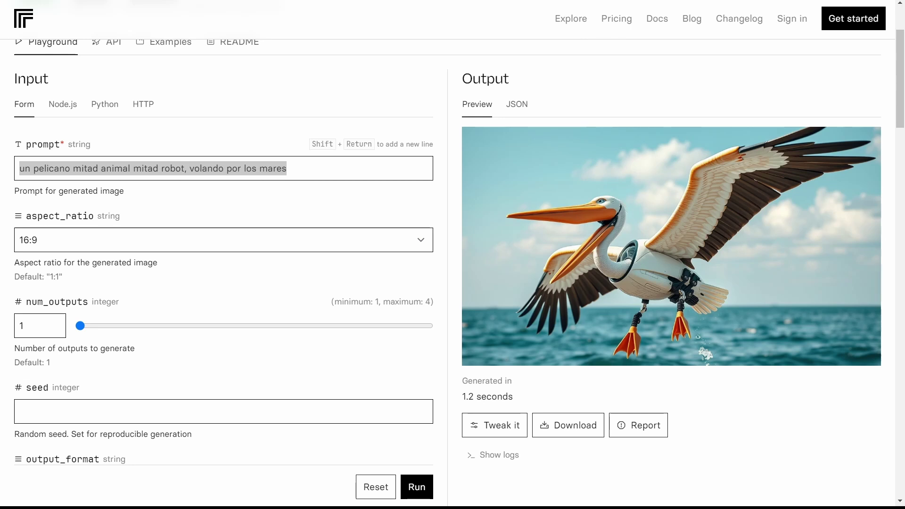
Step: Generate images from the prompt "a pelican half animal and robot, flying the seas" and view them enlarged
type("a pelican half animal and robot, flying the seas")
key("Return")
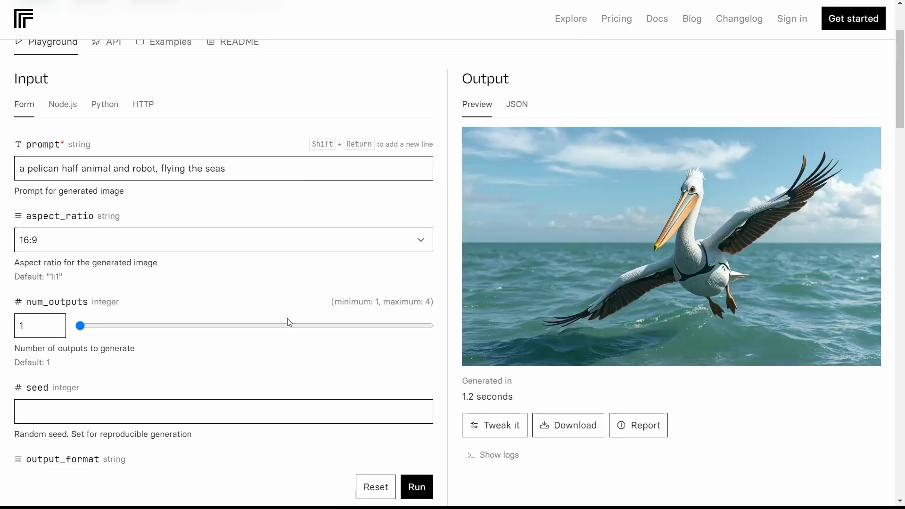
left_click(672, 245)
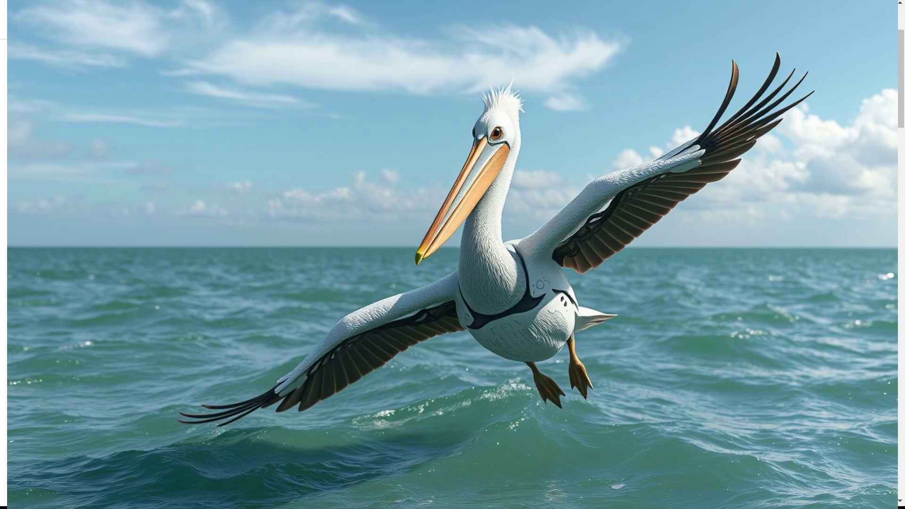
key("Right")
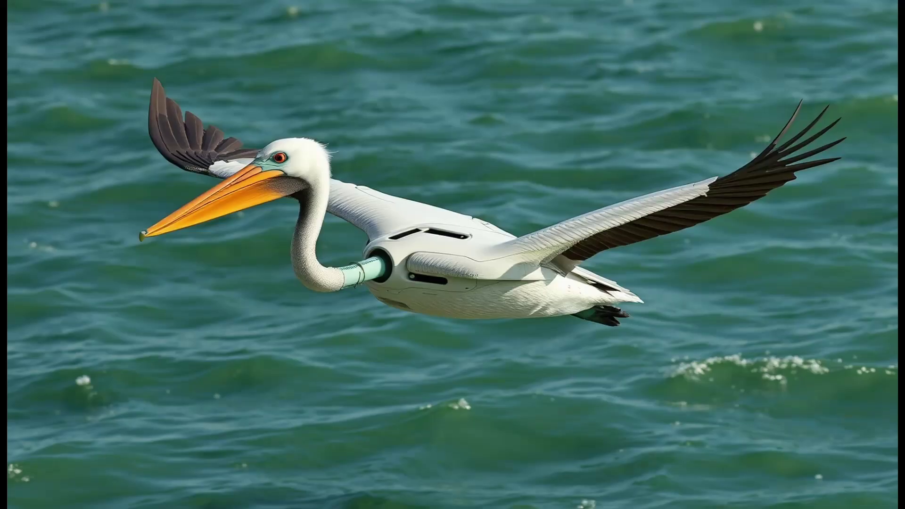